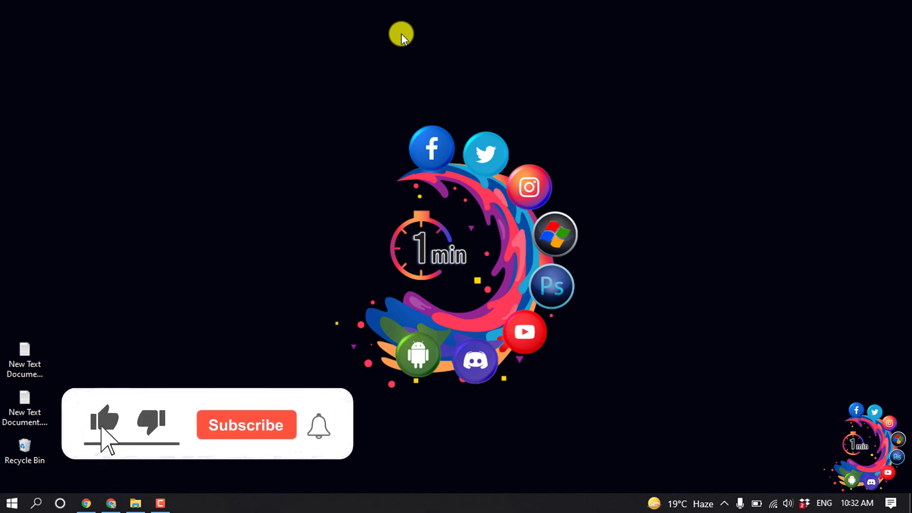
# Load the howto1minute.com front page in a new Chrome tab from the Example Website bookmark.
pyautogui.click(112, 503)
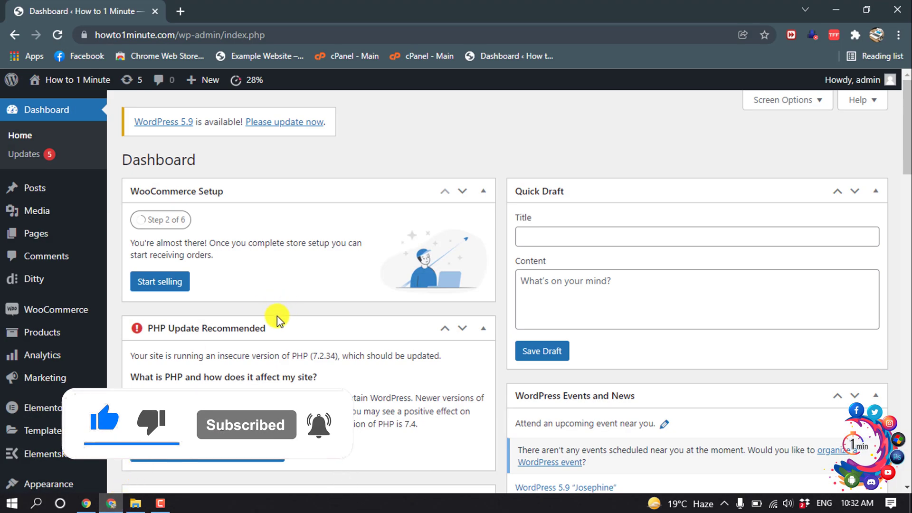
pyautogui.click(180, 11)
pyautogui.click(242, 62)
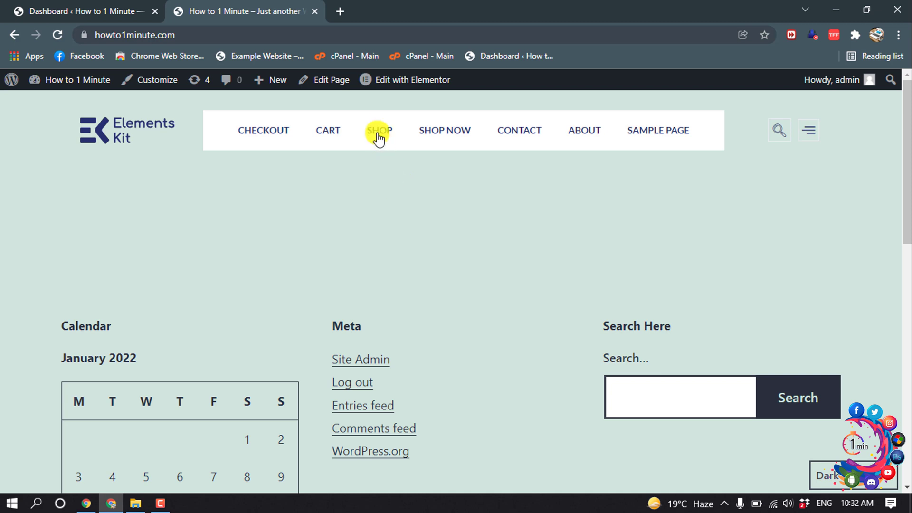
# Open the front page with Elementor and add a new one-column section.
pyautogui.click(411, 89)
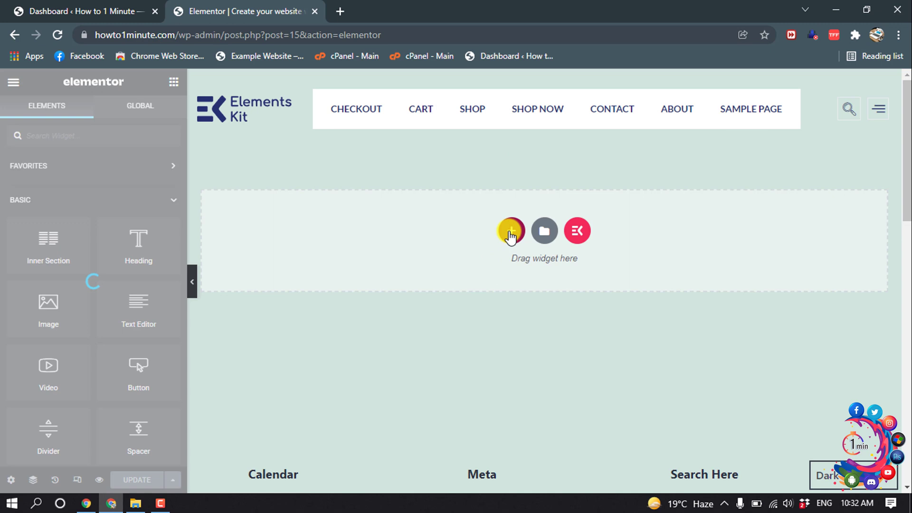
pyautogui.click(509, 231)
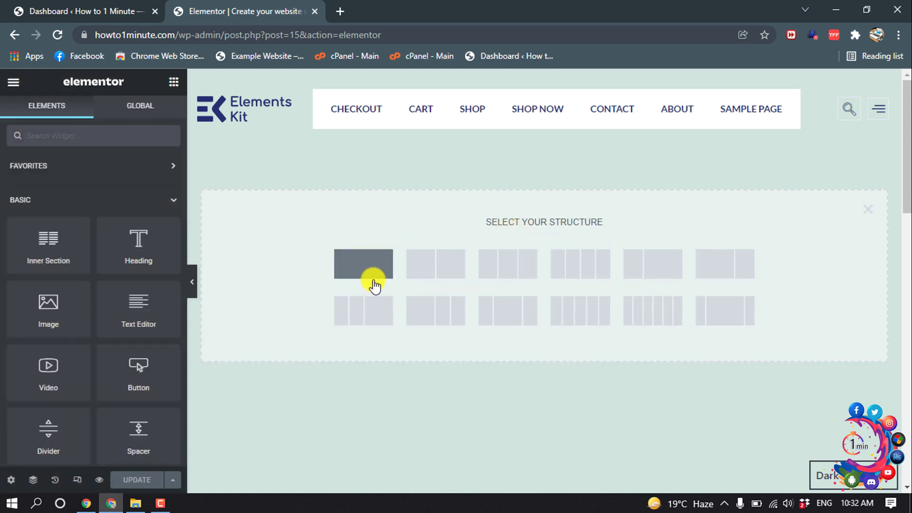
pyautogui.click(363, 264)
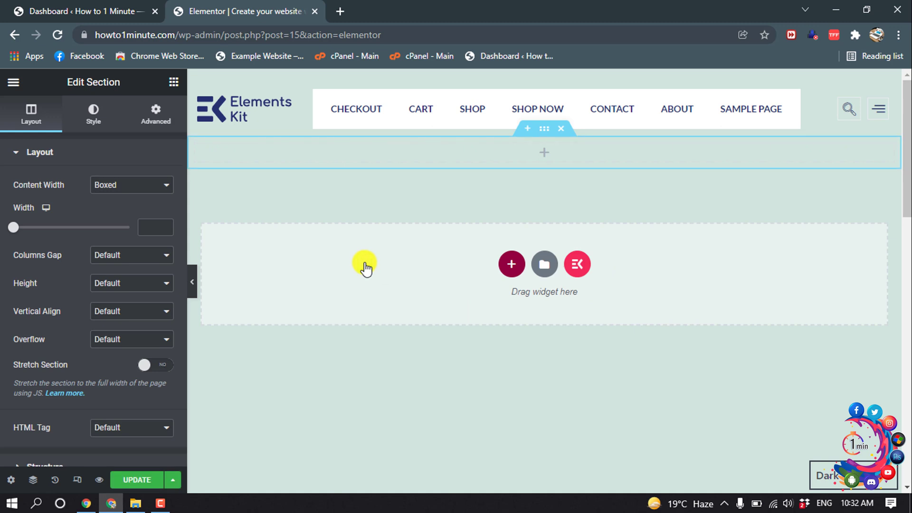
# In Page Settings, set the Page Layout to Elementor Full Width.
pyautogui.scroll(-2, 27, 396)
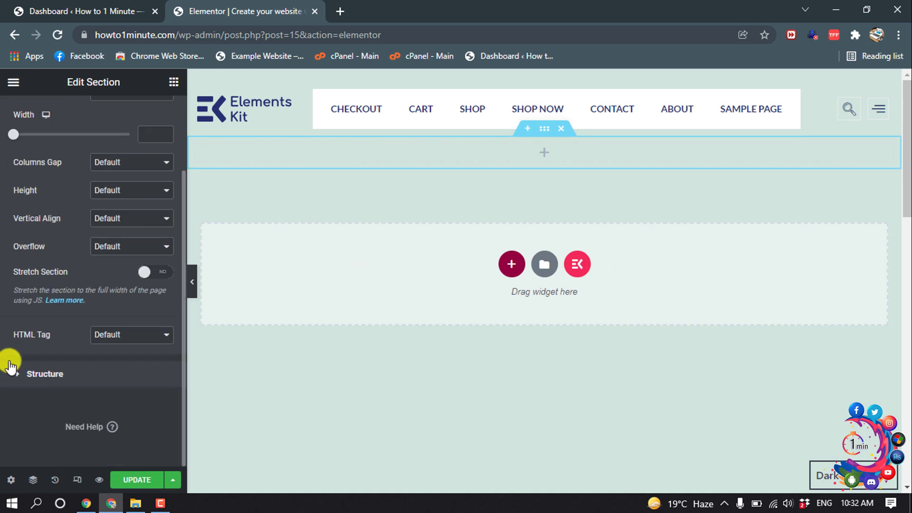
pyautogui.click(11, 480)
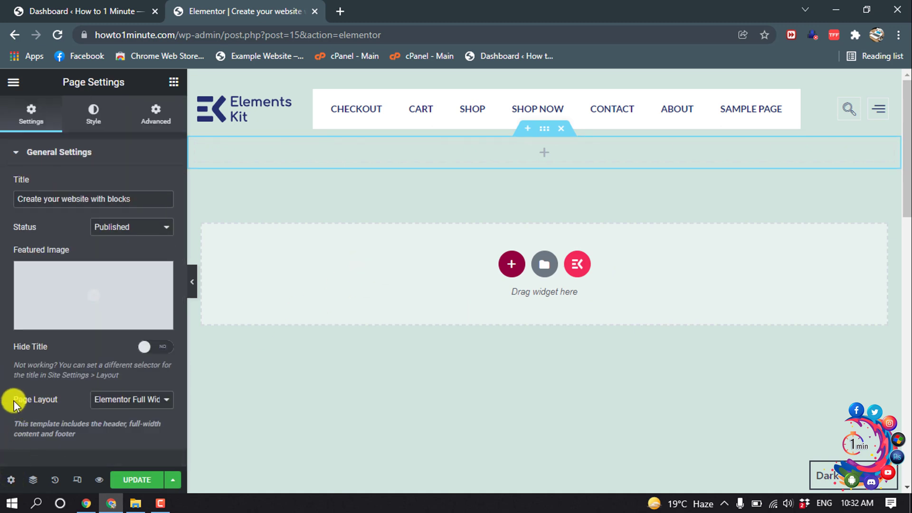
pyautogui.click(117, 400)
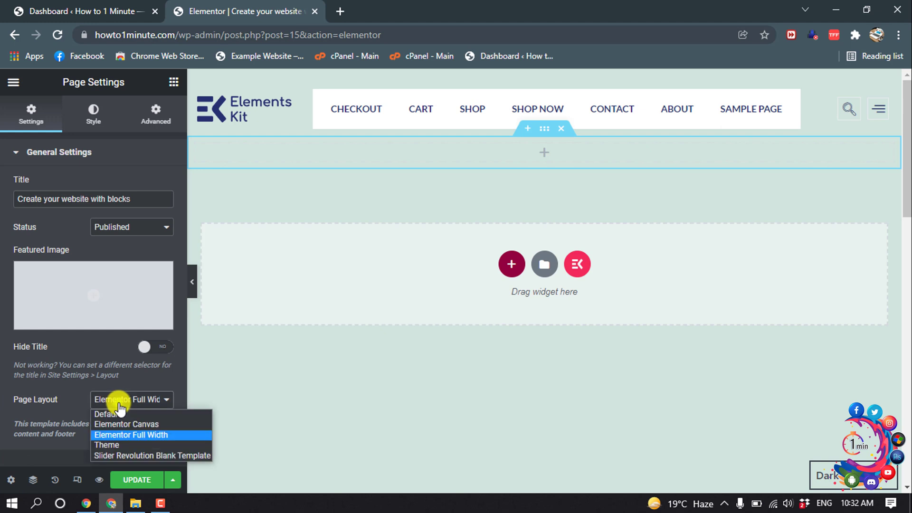
pyautogui.click(144, 433)
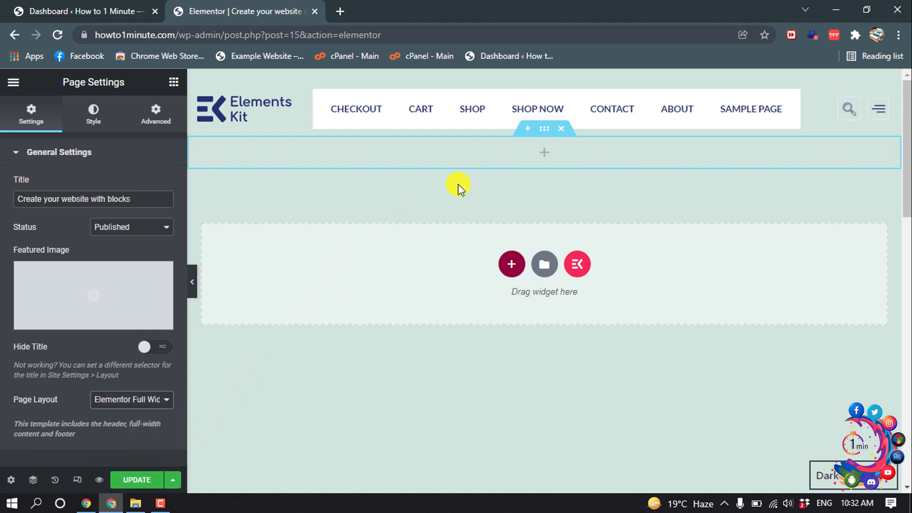
# Select the new section and show its Style tab Background options.
pyautogui.click(545, 129)
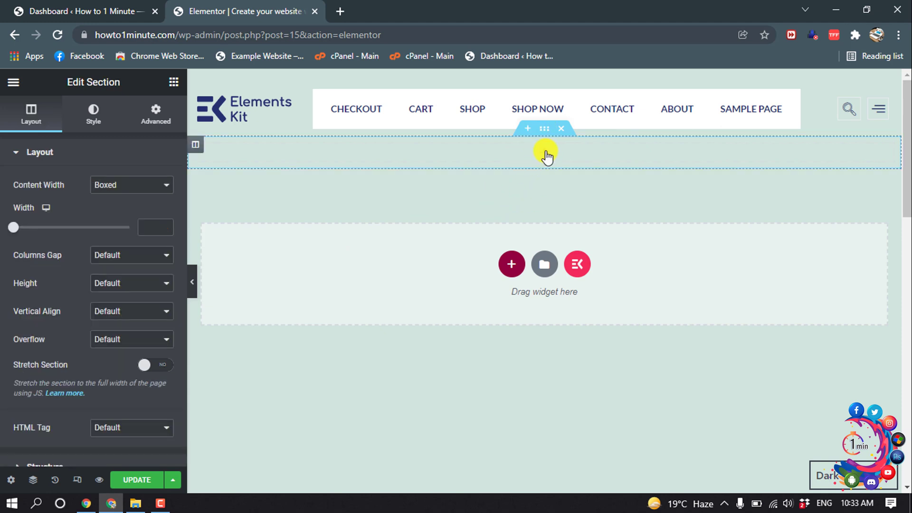
pyautogui.click(545, 159)
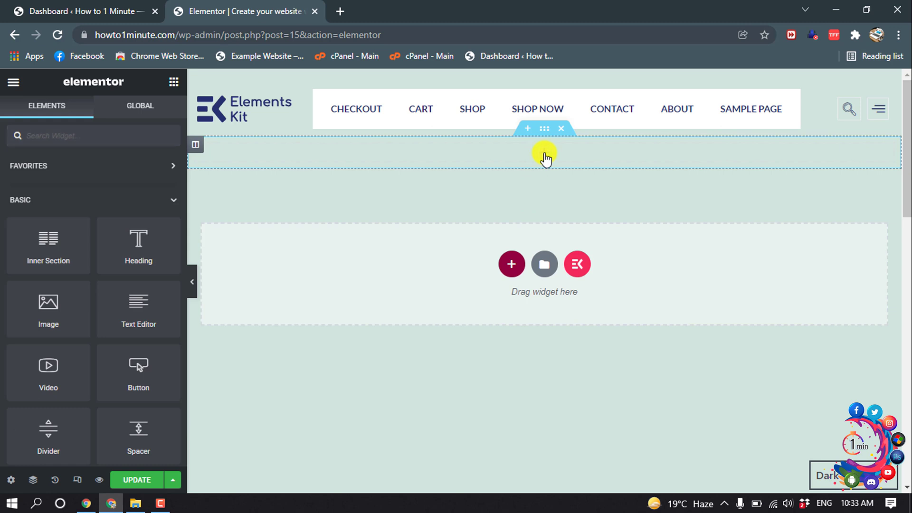
pyautogui.click(536, 158)
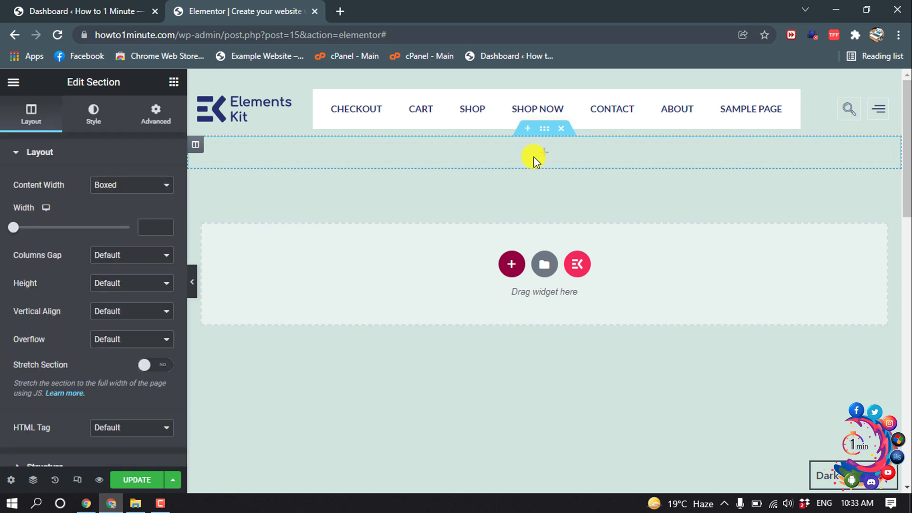
pyautogui.click(92, 116)
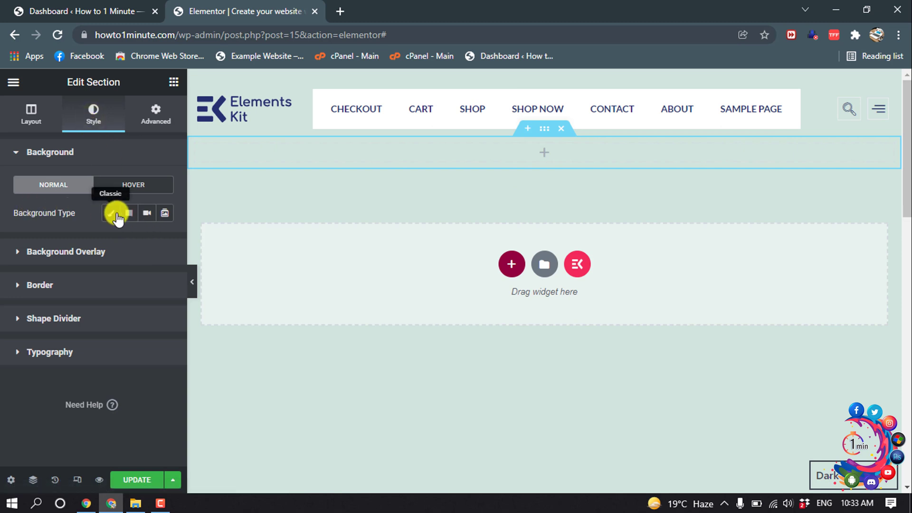
# Make the section background a Slideshow gallery of the mountain photo pexels-photo-705075.
pyautogui.click(163, 215)
pyautogui.click(35, 272)
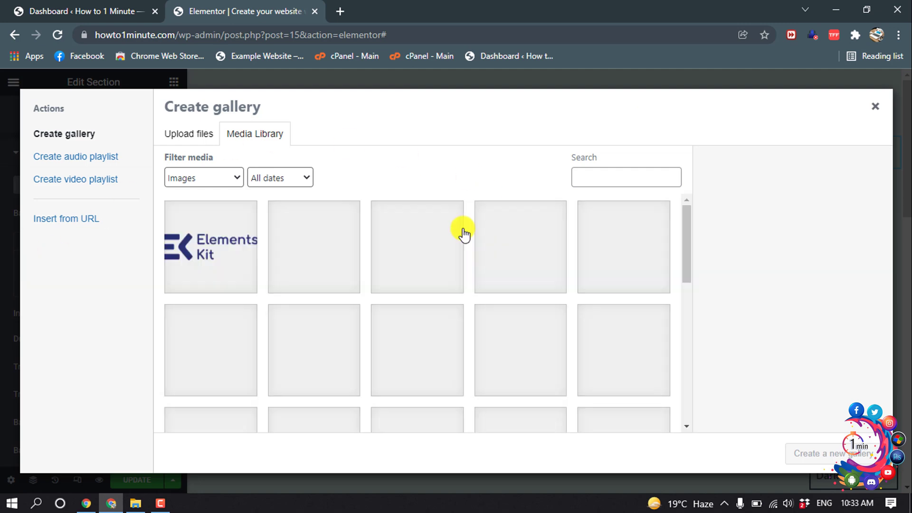
pyautogui.click(188, 387)
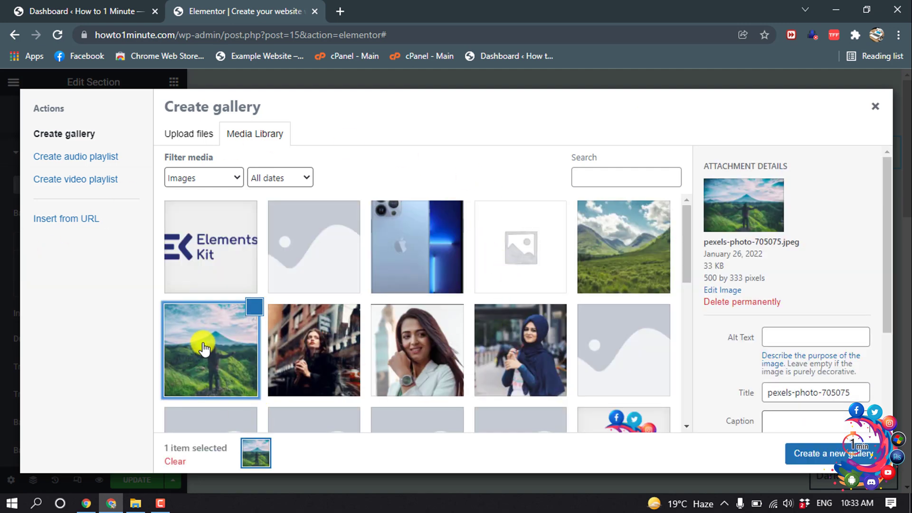
pyautogui.click(840, 456)
pyautogui.click(840, 455)
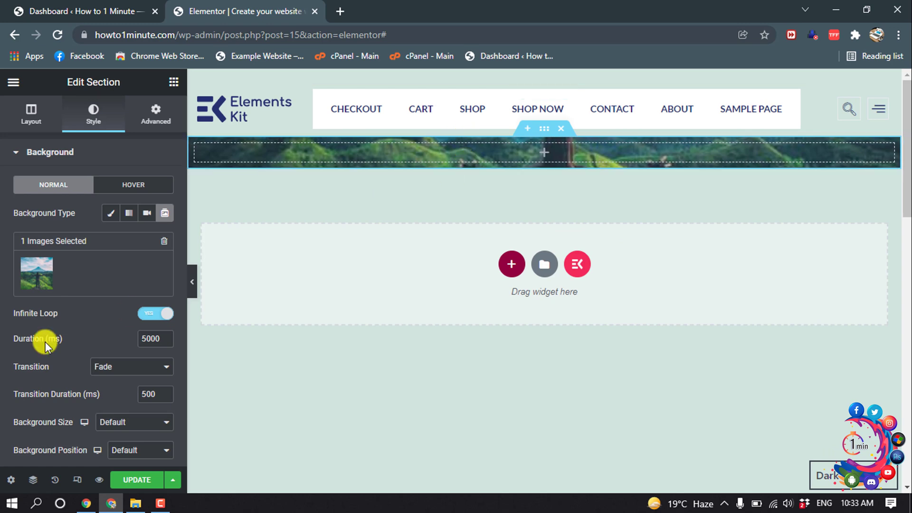
pyautogui.scroll(-2, 55, 325)
pyautogui.scroll(-3, 55, 325)
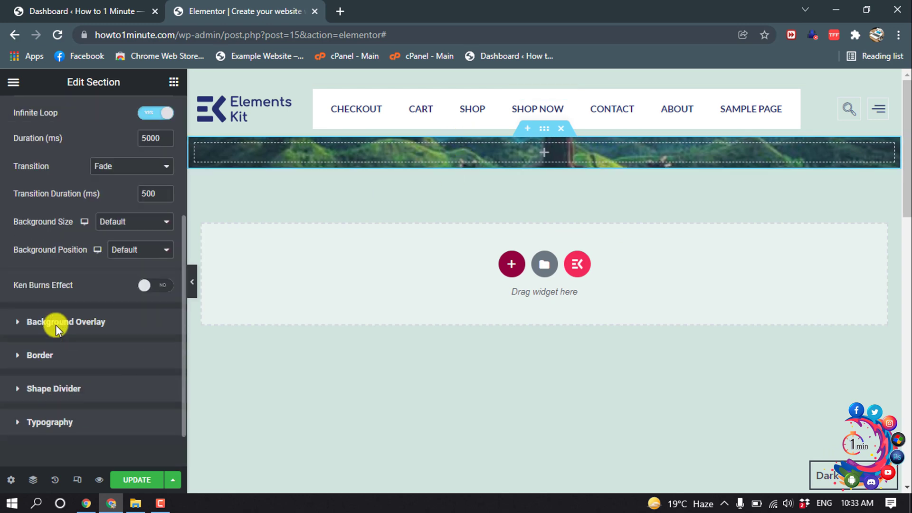
pyautogui.scroll(5, 55, 324)
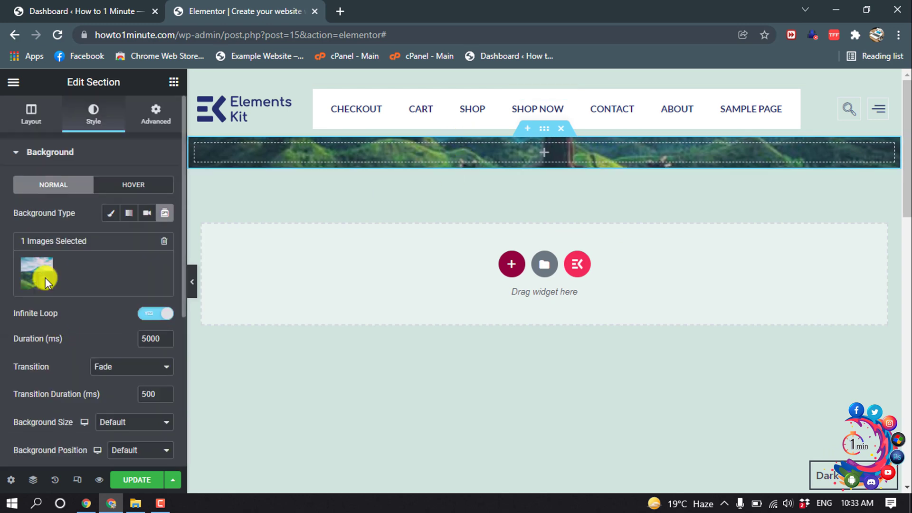
pyautogui.click(31, 119)
pyautogui.scroll(-2, 99, 239)
pyautogui.scroll(2, 98, 240)
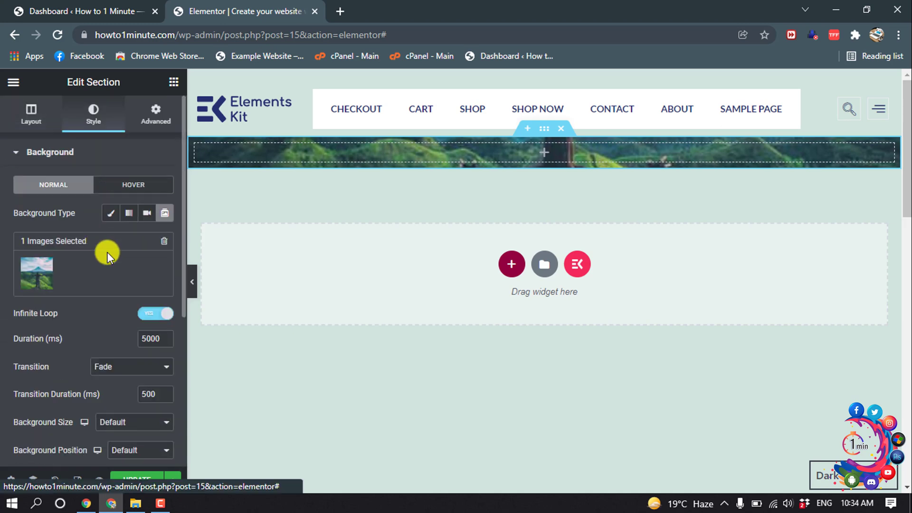
# In the Advanced tab, change the section's linked padding from 144 to 163 px on all sides.
pyautogui.click(161, 114)
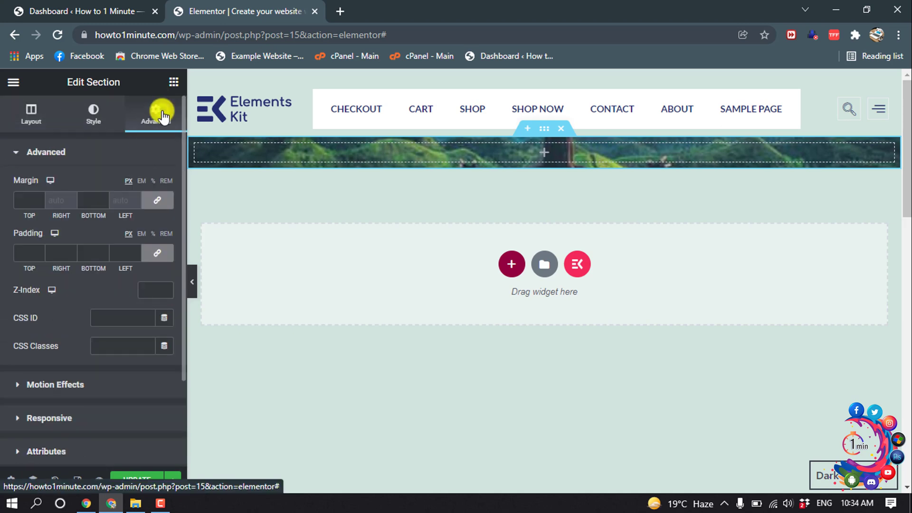
pyautogui.click(39, 249)
pyautogui.write('15')
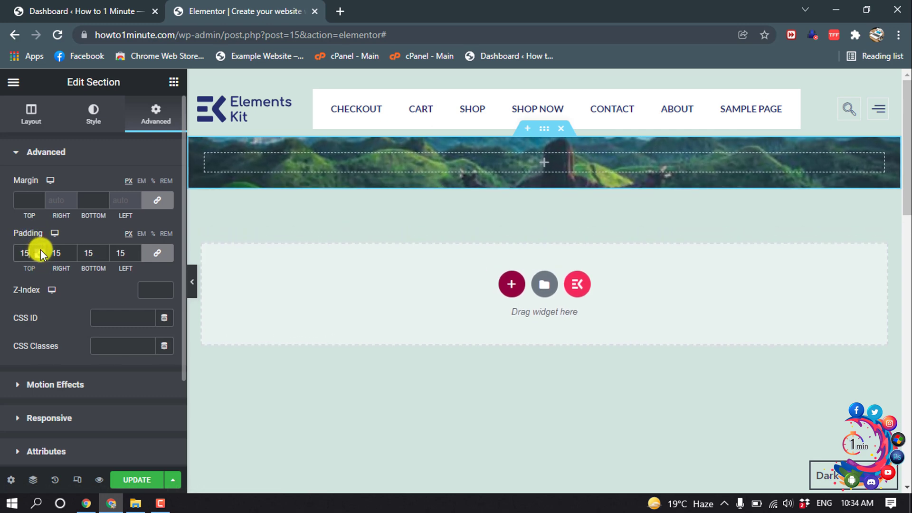
pyautogui.scroll(20, 41, 250)
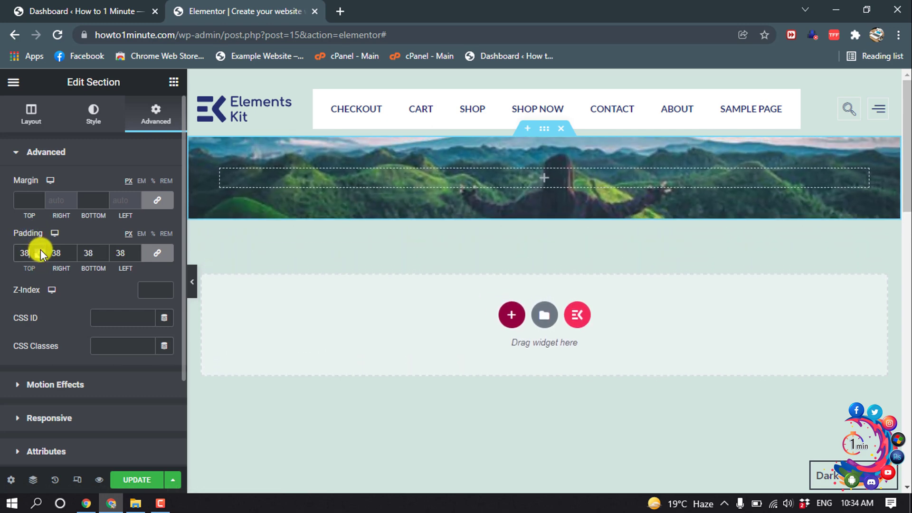
pyautogui.scroll(20, 40, 249)
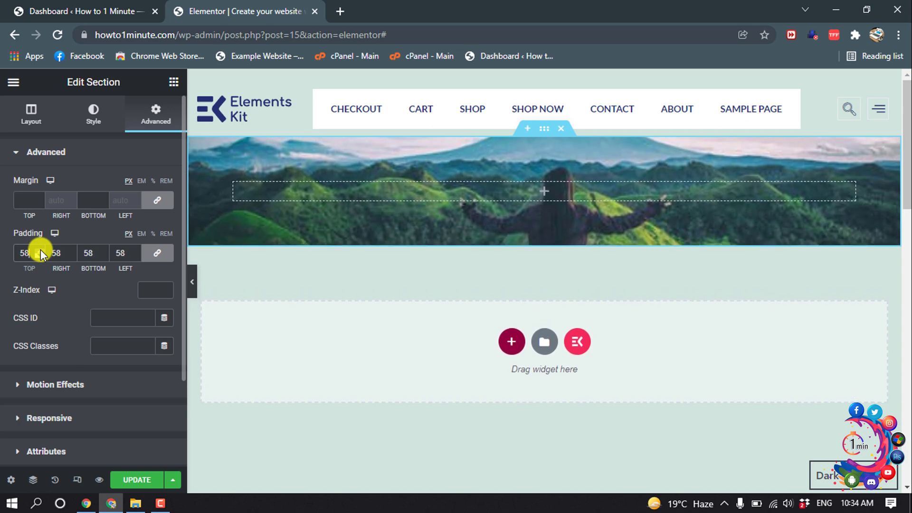
pyautogui.scroll(20, 41, 249)
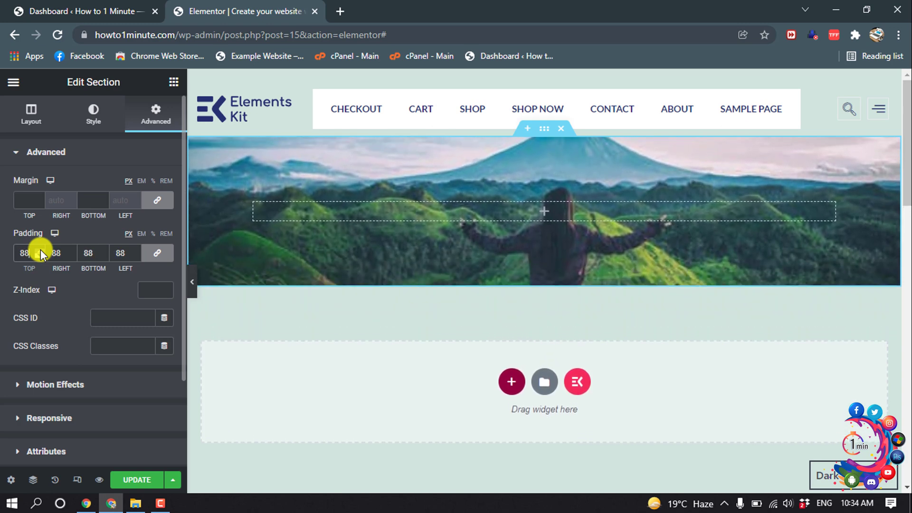
pyautogui.scroll(20, 40, 250)
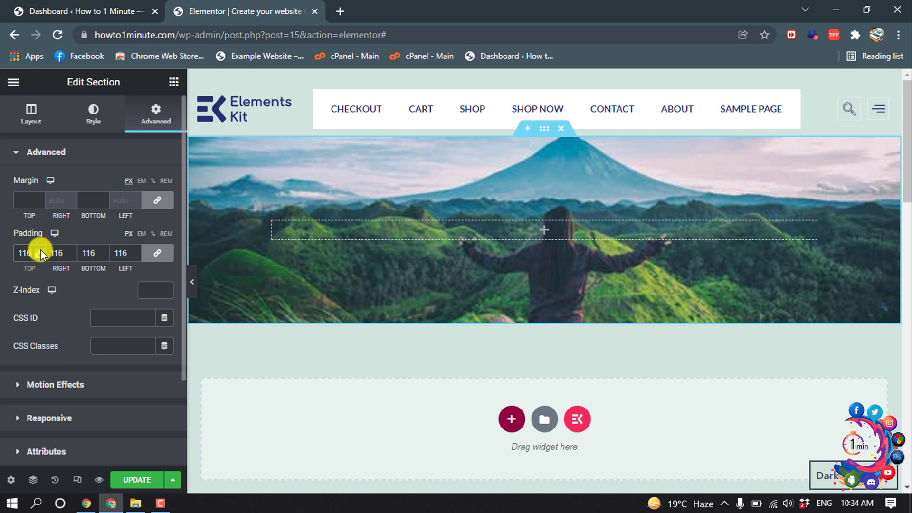
pyautogui.scroll(20, 41, 249)
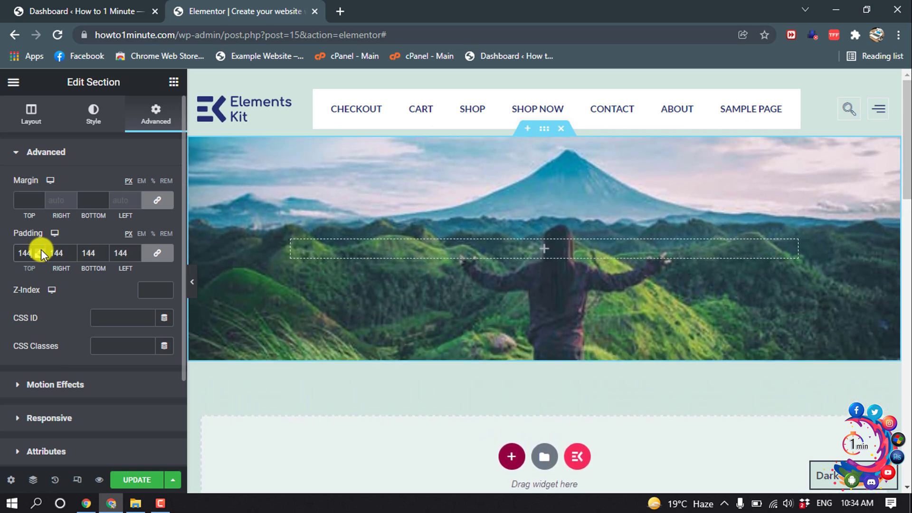
pyautogui.scroll(19, 41, 250)
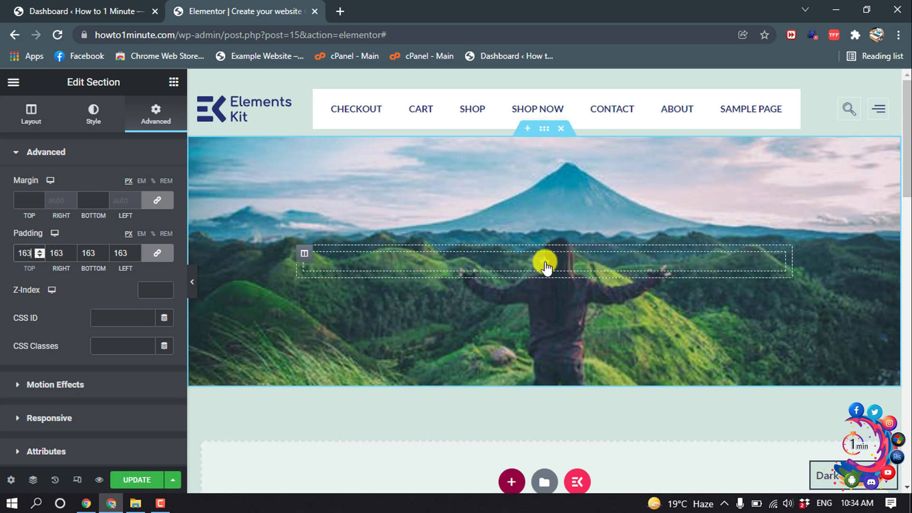
# Drop a Heading widget into the section, title it 'Welcome to how to 1 minute', and centre it.
pyautogui.click(544, 265)
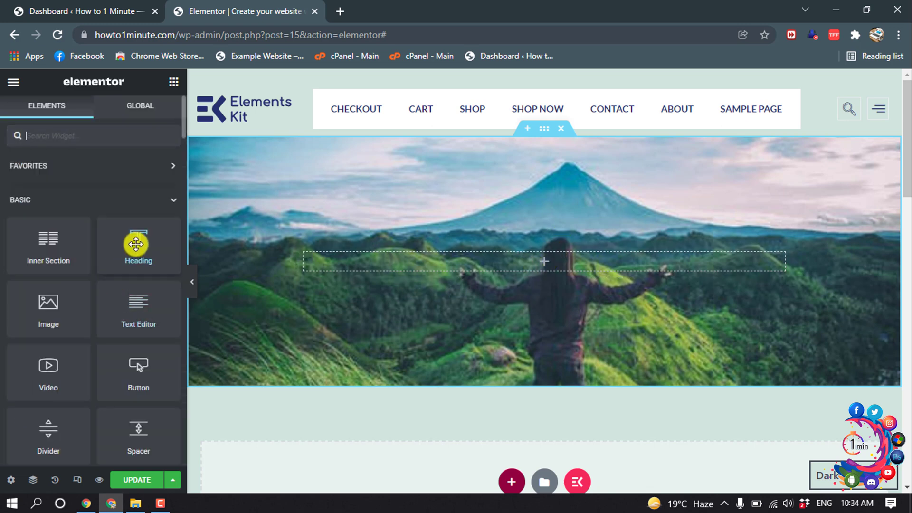
pyautogui.moveTo(135, 250); pyautogui.dragTo(554, 255)
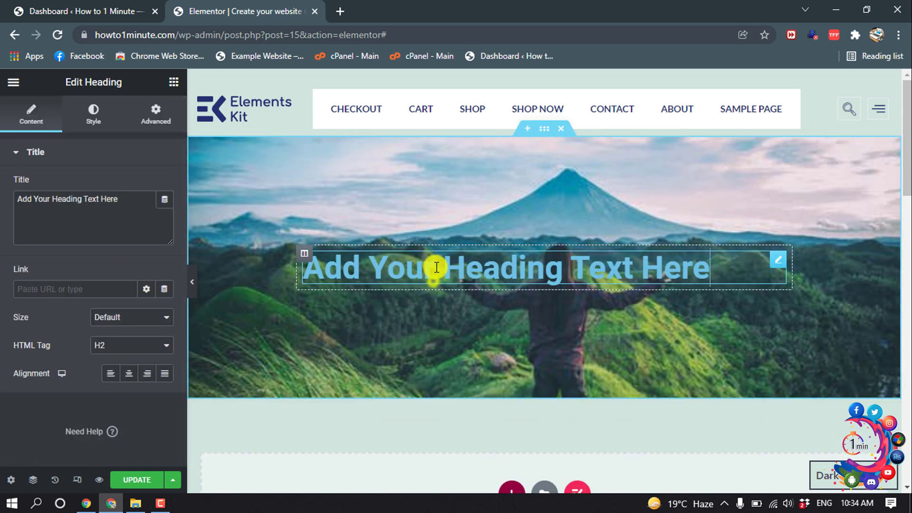
pyautogui.moveTo(689, 260); pyautogui.dragTo(315, 285)
pyautogui.click(315, 278)
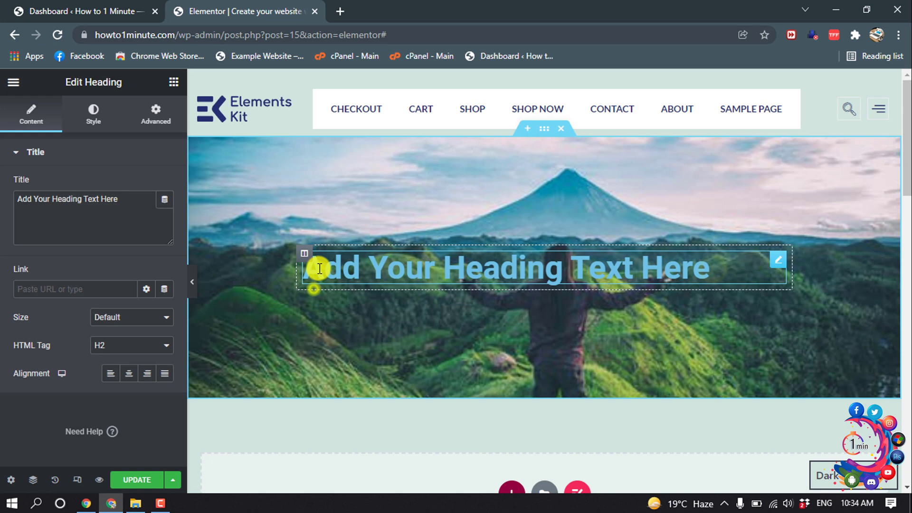
pyautogui.moveTo(136, 202); pyautogui.dragTo(2, 202)
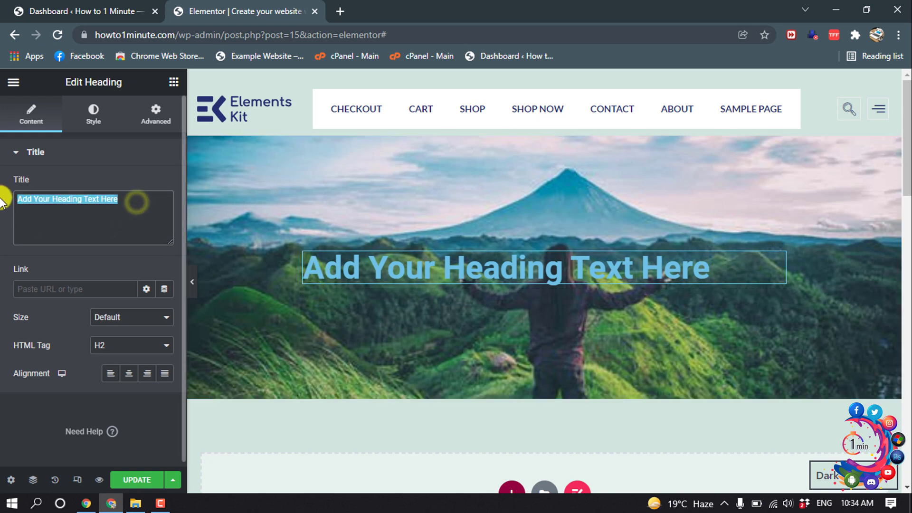
pyautogui.write('Welcome to how t')
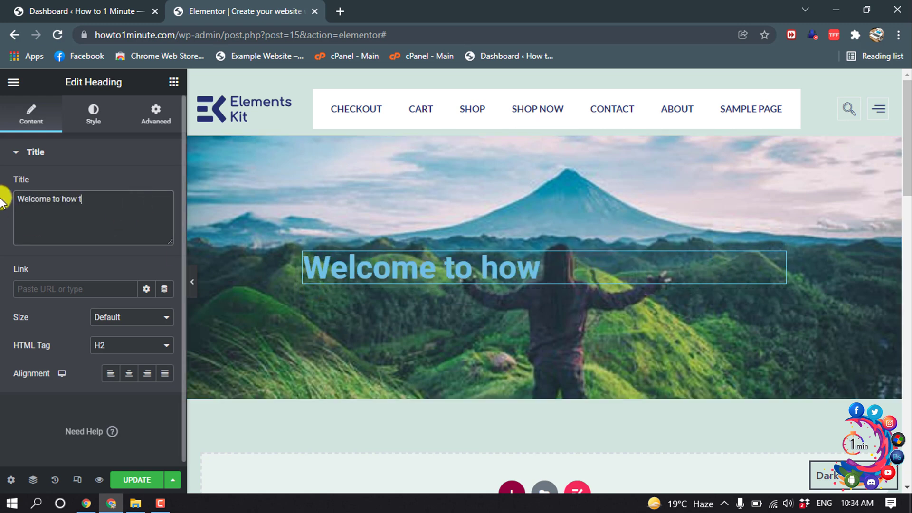
pyautogui.write('o 1 minute')
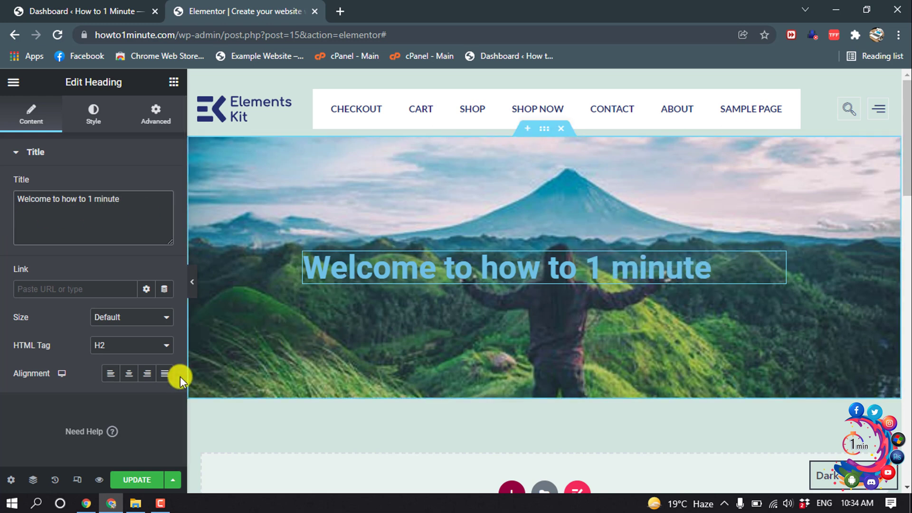
pyautogui.click(129, 374)
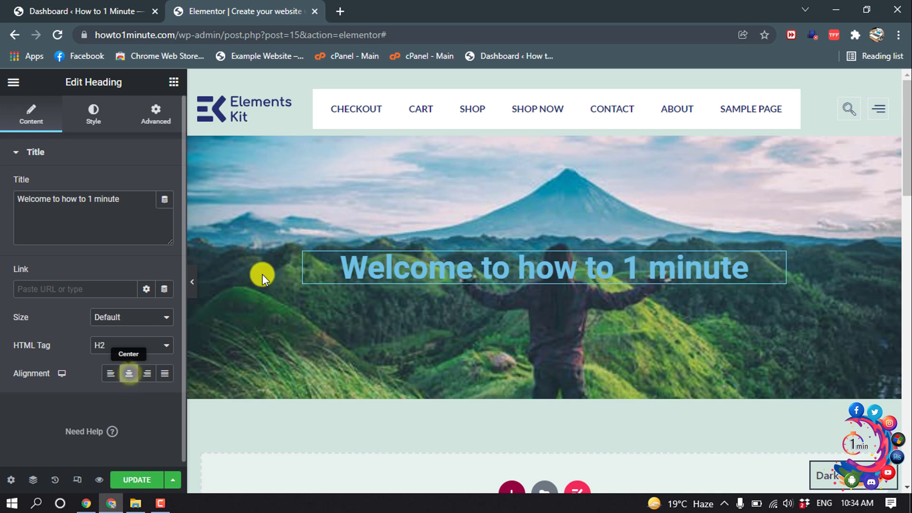
pyautogui.moveTo(339, 264); pyautogui.dragTo(796, 279)
# Set the heading's Text Color to white (#FFFFFF) in its Style tab.
pyautogui.click(87, 104)
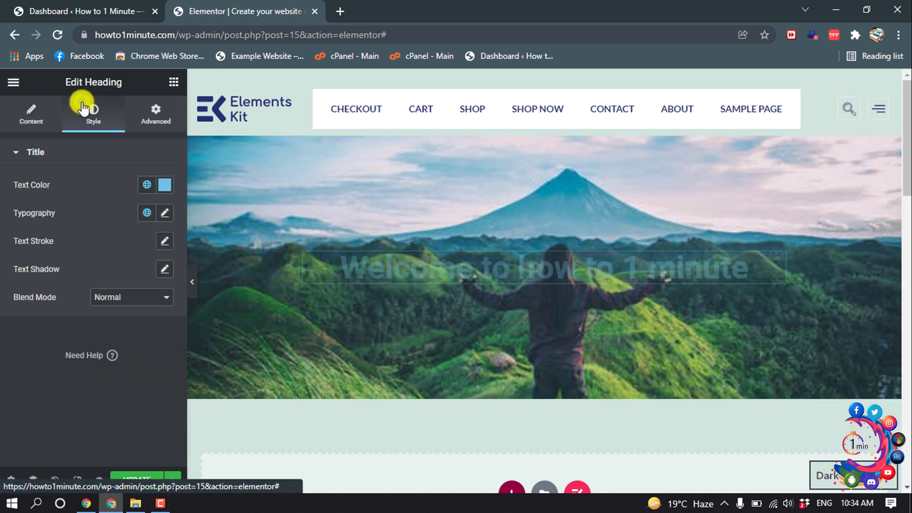
pyautogui.click(164, 186)
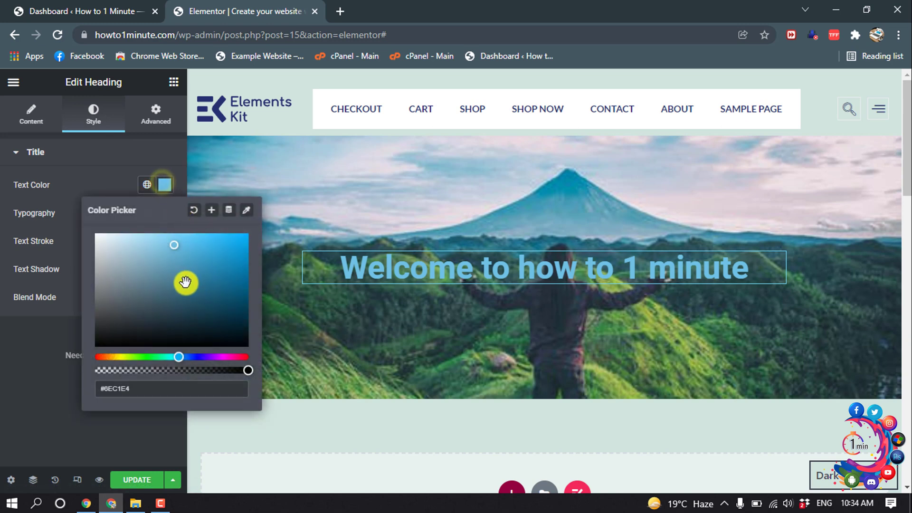
pyautogui.click(120, 257)
pyautogui.moveTo(119, 257); pyautogui.dragTo(93, 237)
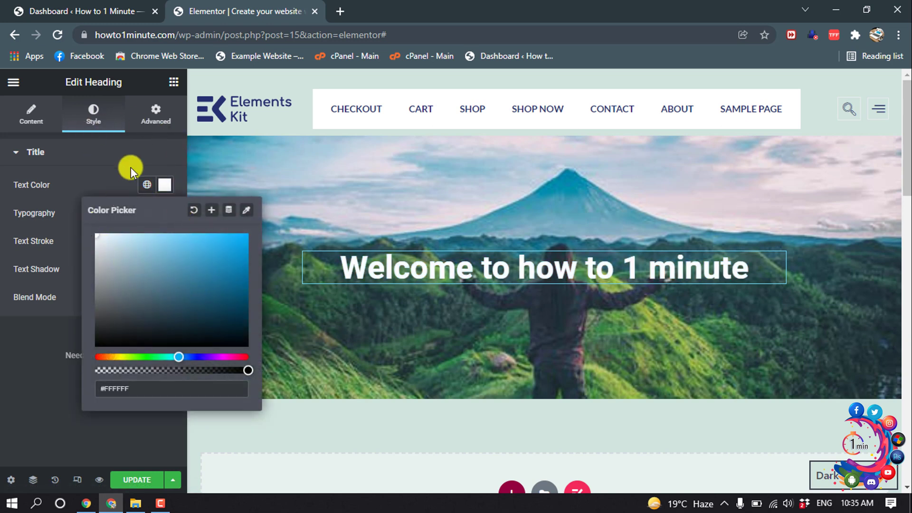
pyautogui.click(538, 307)
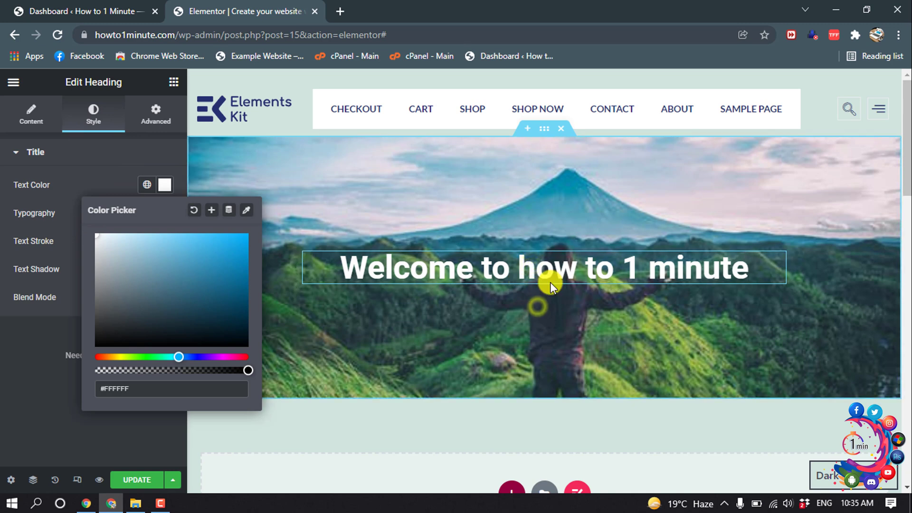
pyautogui.click(572, 223)
pyautogui.click(543, 307)
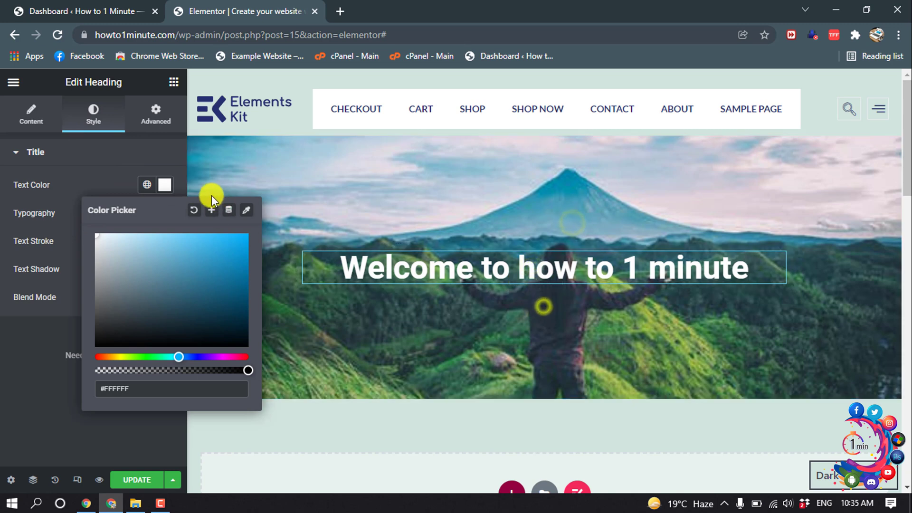
pyautogui.click(165, 186)
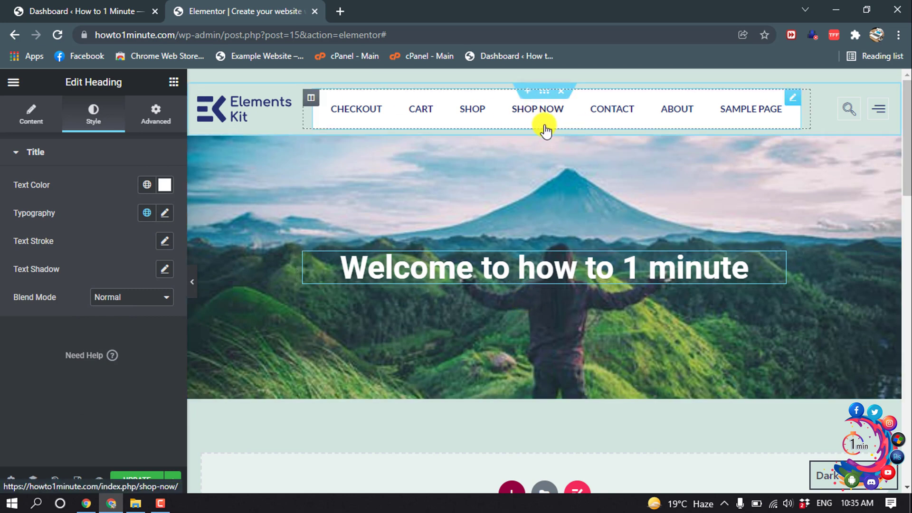
# Add a Text Editor widget with lorem ipsum text below the heading.
pyautogui.click(542, 132)
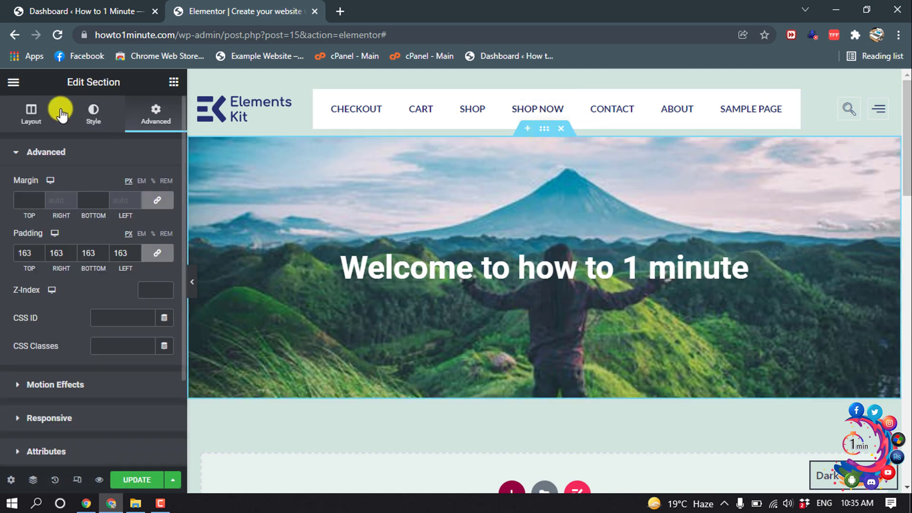
pyautogui.click(27, 118)
pyautogui.click(174, 82)
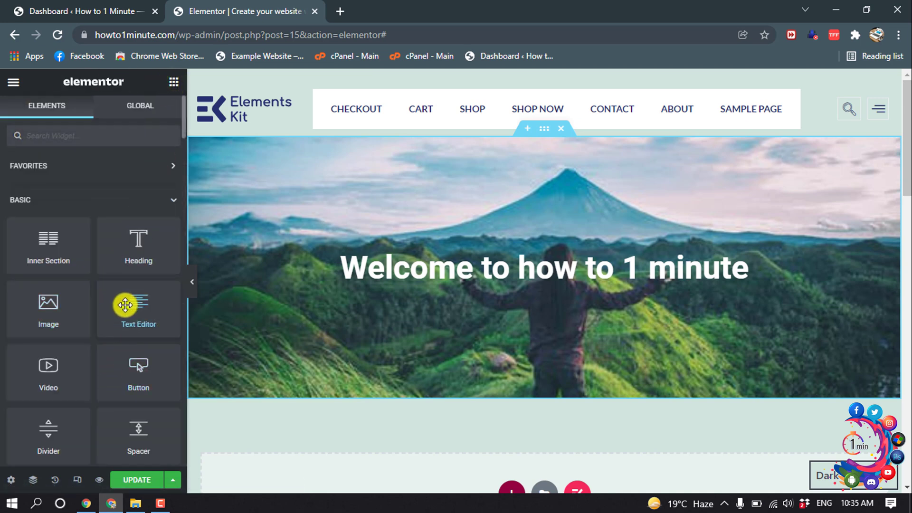
pyautogui.moveTo(125, 304); pyautogui.dragTo(532, 286)
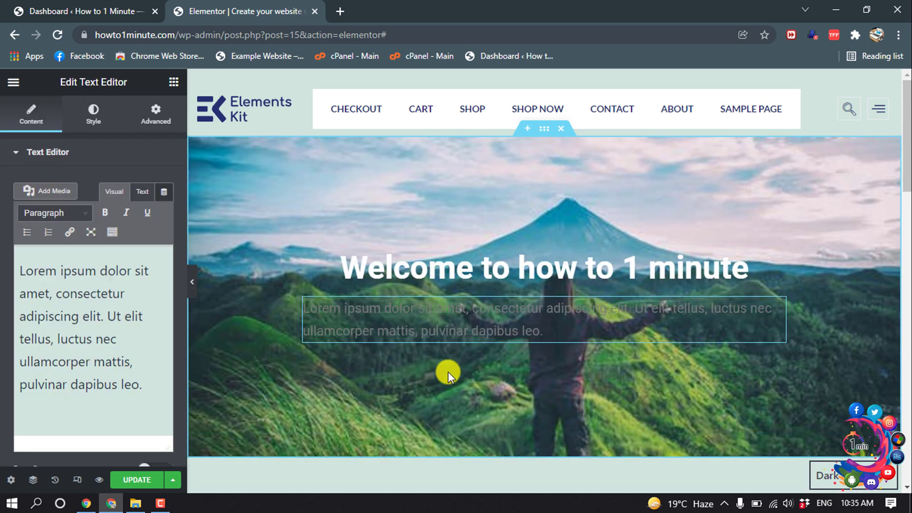
pyautogui.click(563, 333)
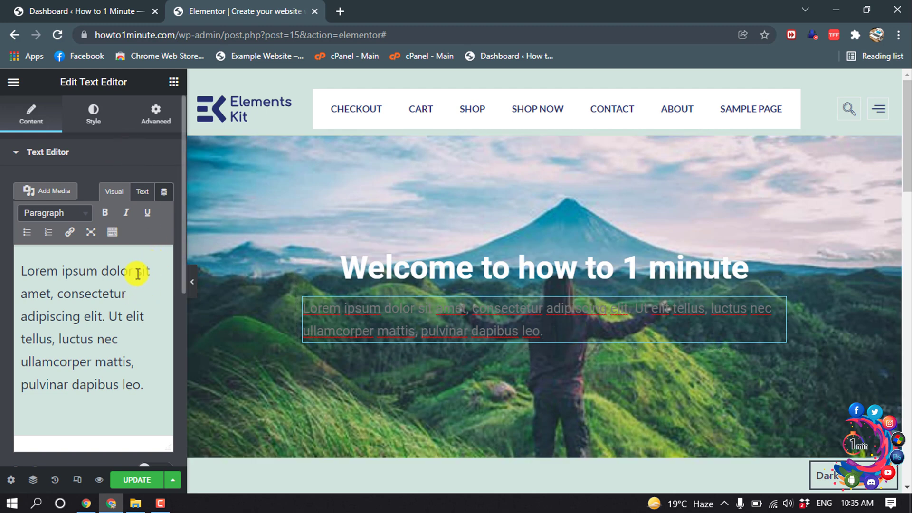
# Give the paragraph text colour #F4EDED and centre alignment.
pyautogui.click(95, 129)
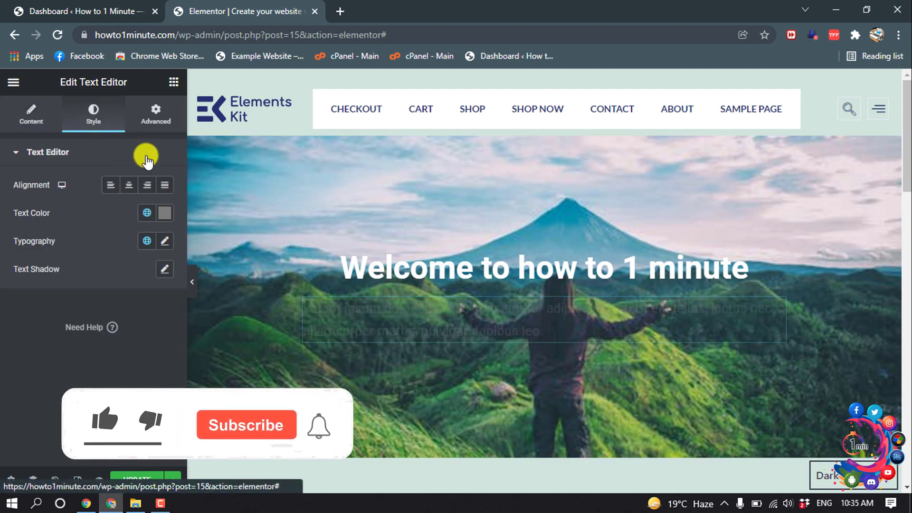
pyautogui.click(165, 213)
pyautogui.moveTo(190, 289); pyautogui.dragTo(100, 266)
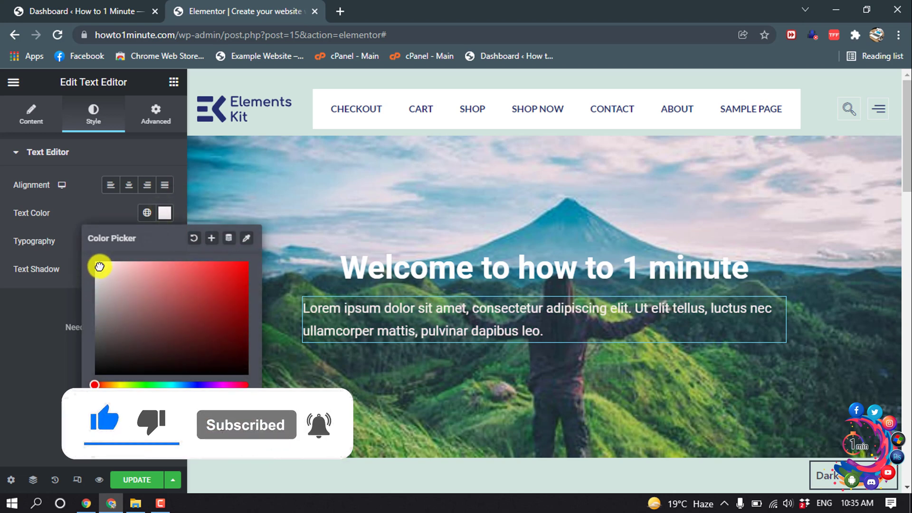
pyautogui.click(130, 186)
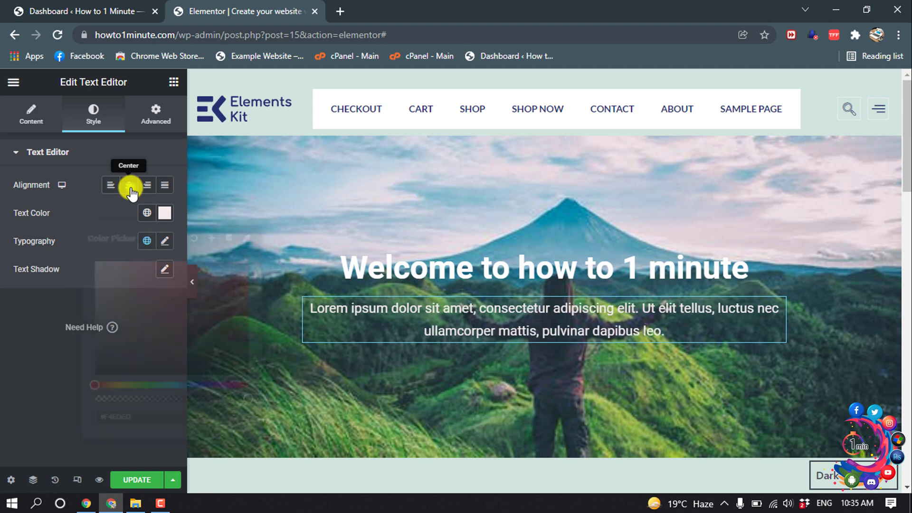
pyautogui.click(348, 321)
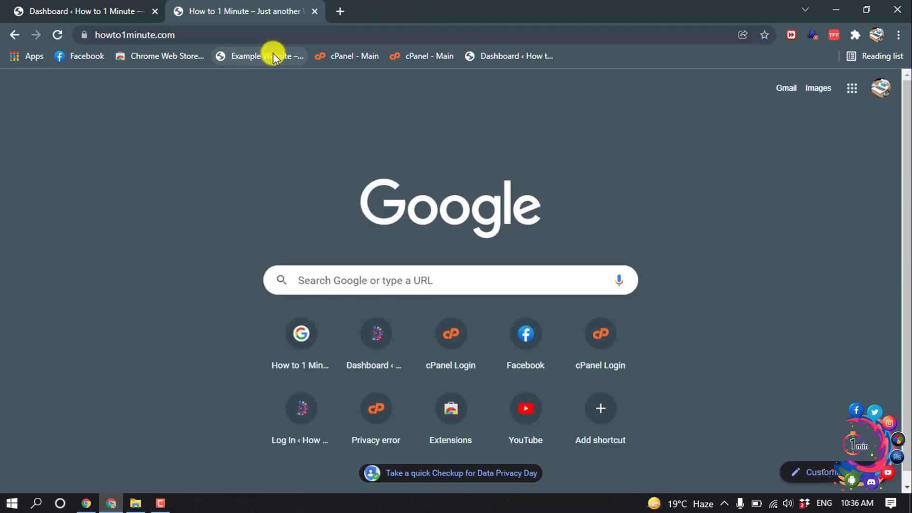
# Scroll the live home page to check the mountain hero, then minimise Chrome.
pyautogui.scroll(-4, 504, 351)
pyautogui.scroll(4, 430, 332)
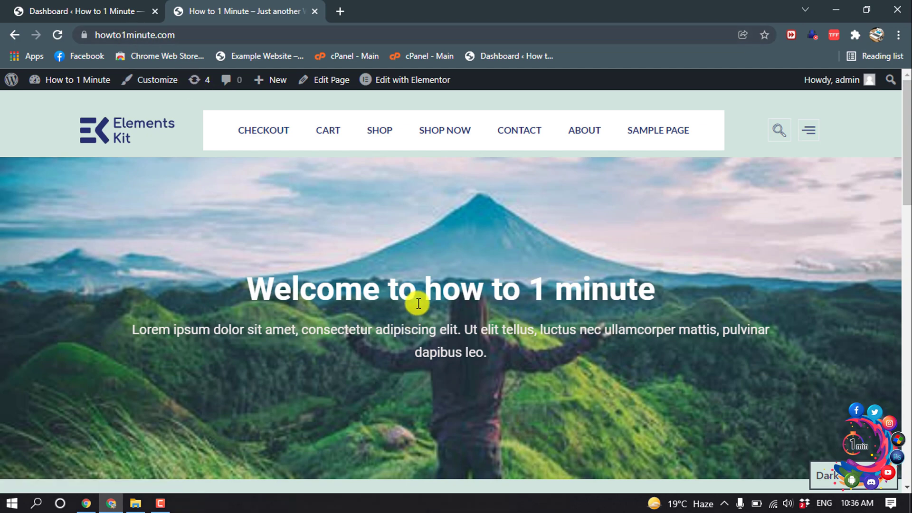
pyautogui.scroll(-3, 429, 291)
pyautogui.scroll(3, 427, 287)
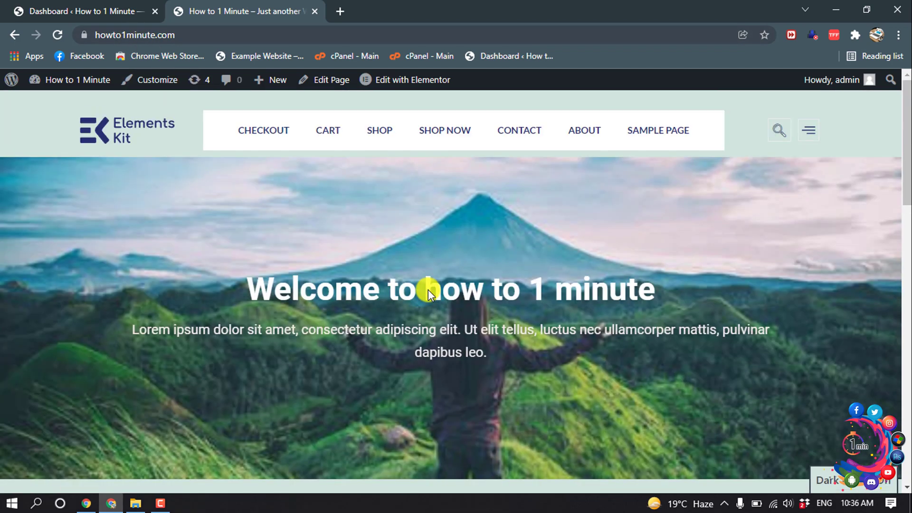
pyautogui.click(837, 7)
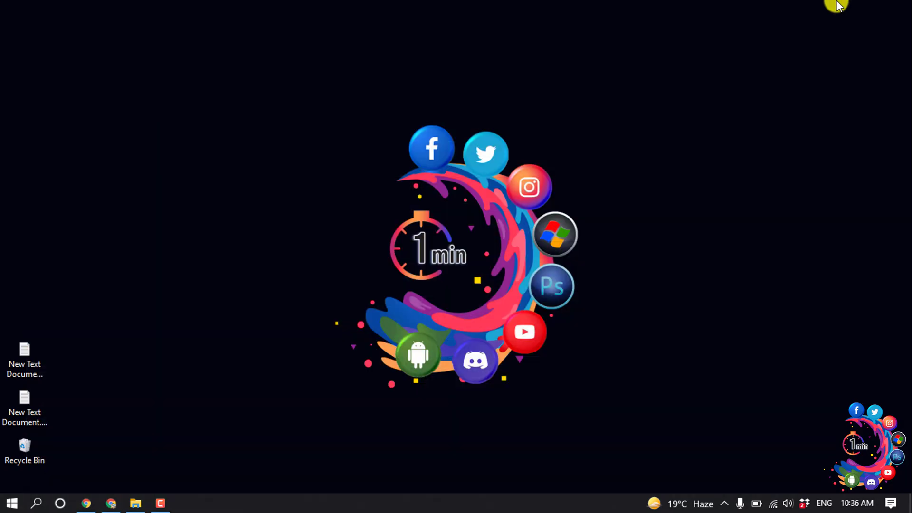